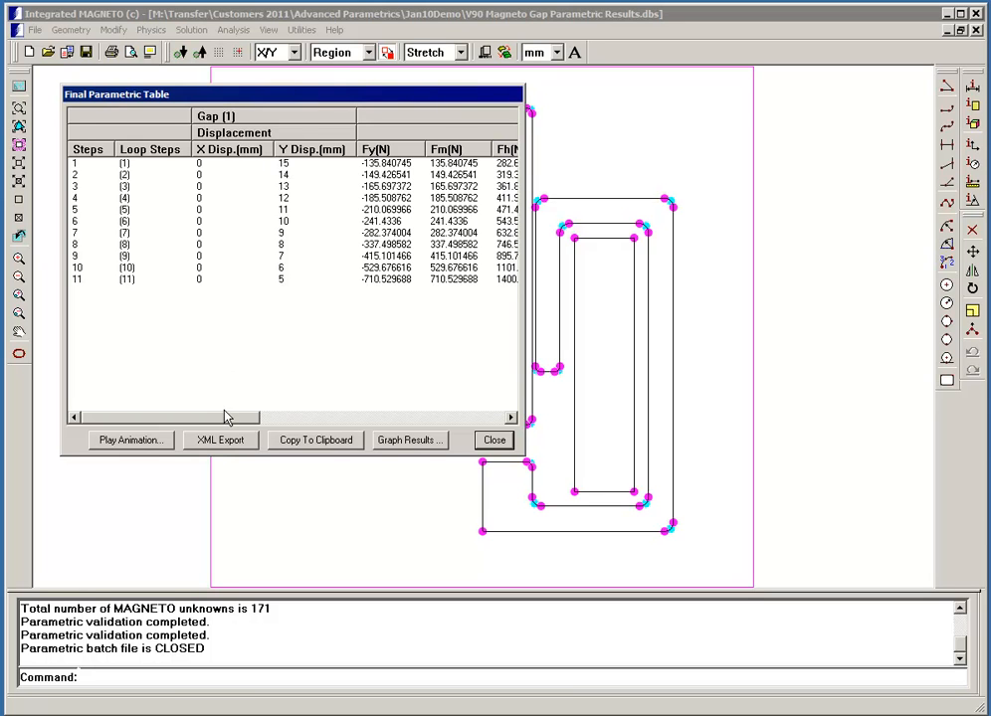
# Play the Contours animation from the final parametric table, then close the player and the animation list
pyautogui.moveTo(226, 418); pyautogui.dragTo(274, 415)
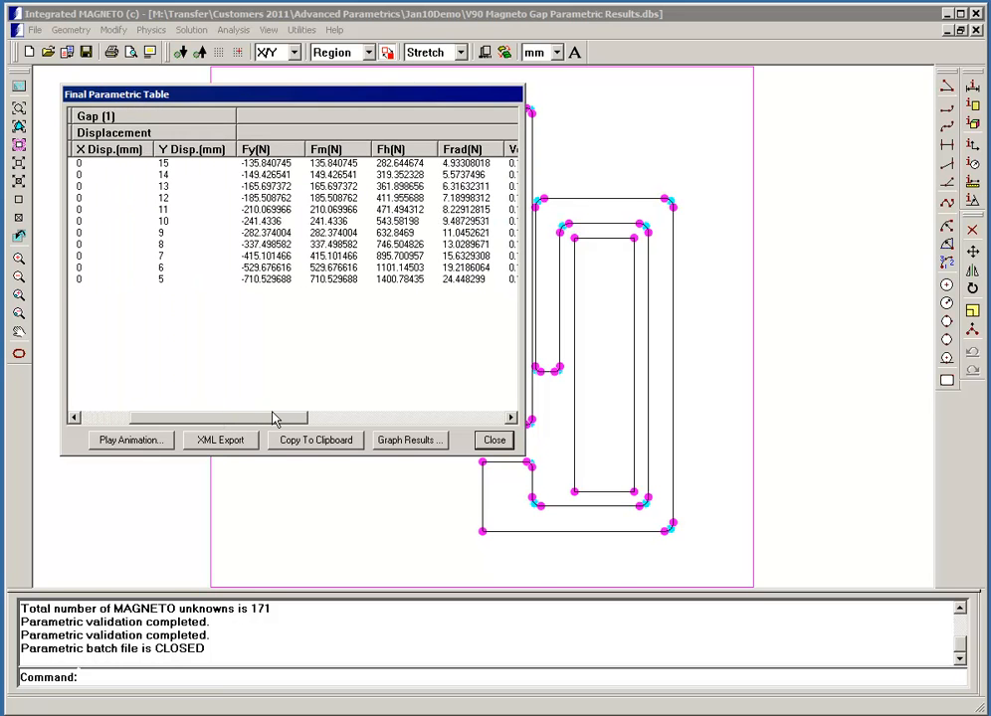
pyautogui.click(111, 441)
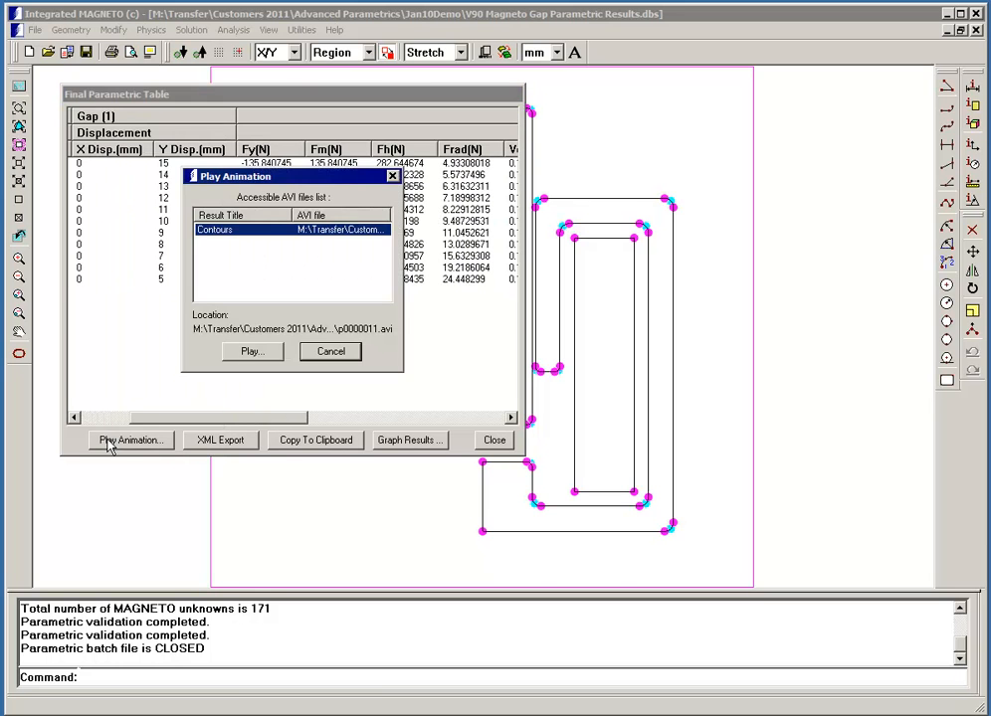
pyautogui.click(251, 353)
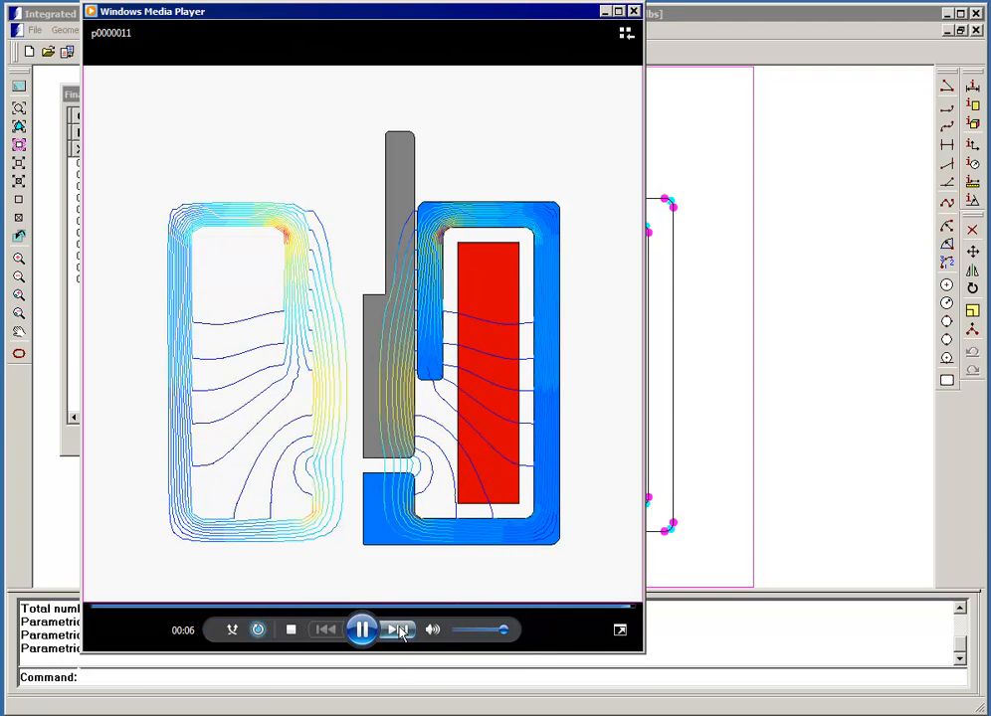
pyautogui.click(632, 11)
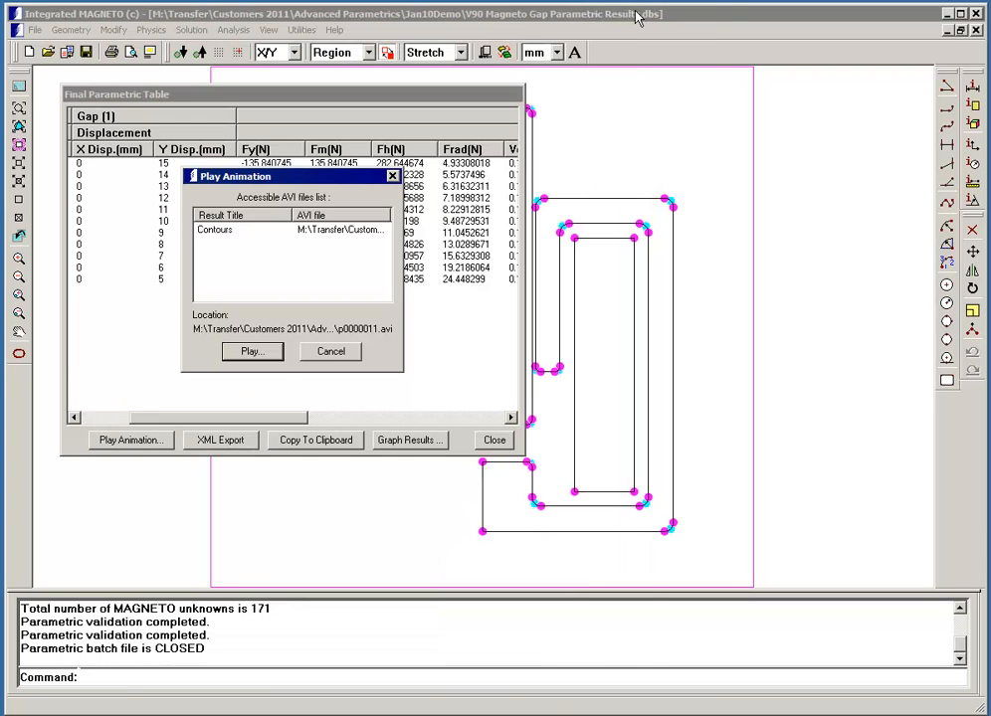
pyautogui.click(340, 354)
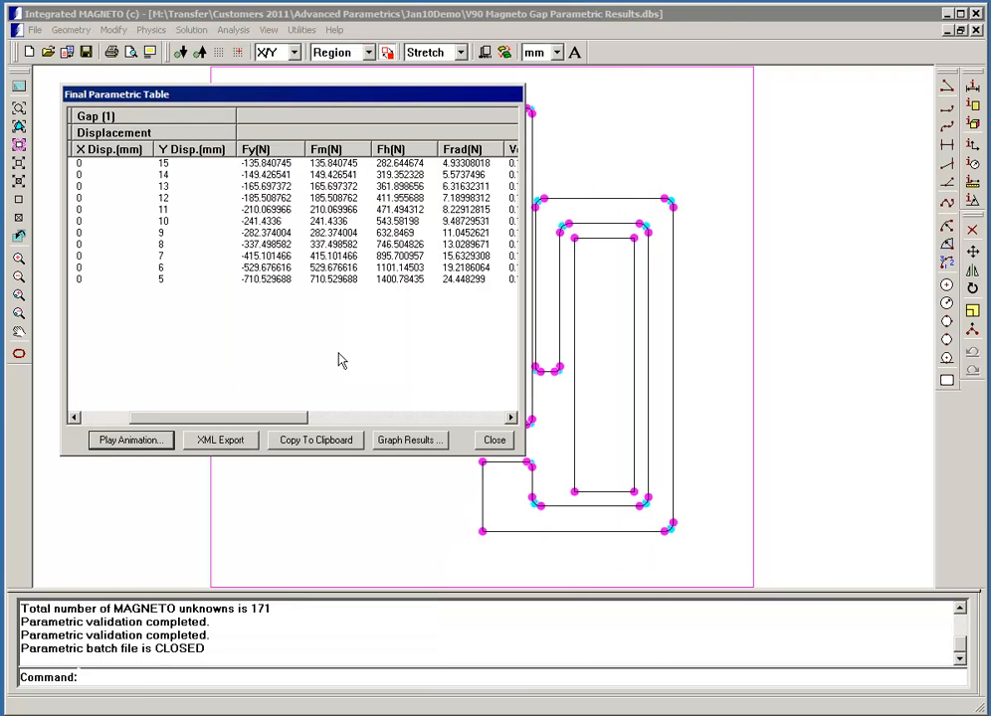
# Graph Fm(N) against Gap-Displacement(1) from the parametric results and position the AutoGraph window fully on screen
pyautogui.click(393, 443)
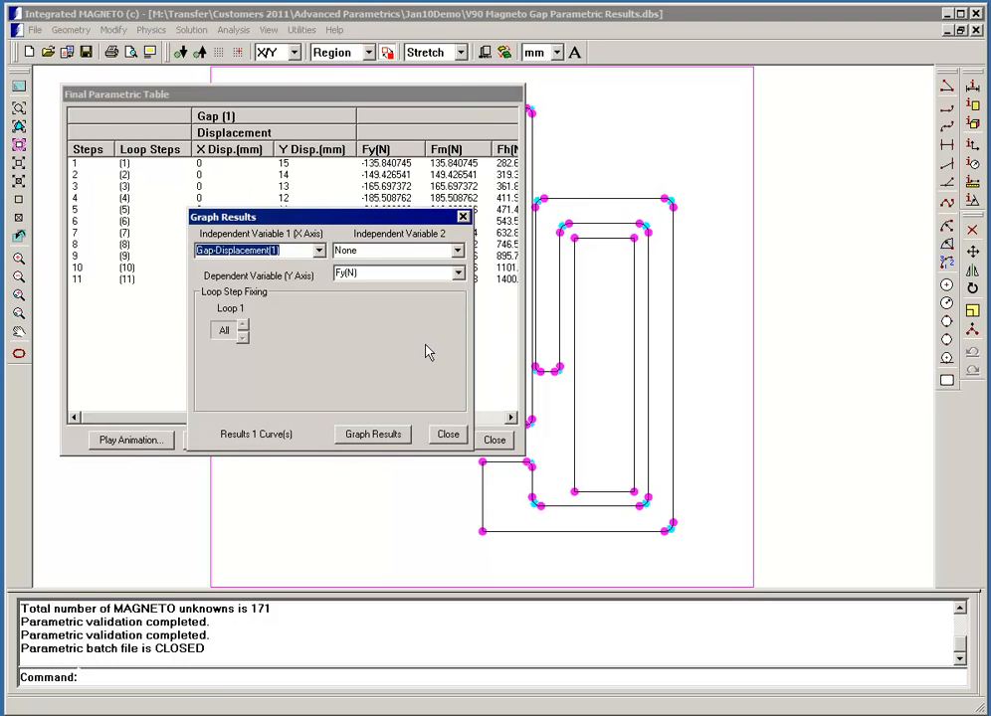
pyautogui.click(457, 274)
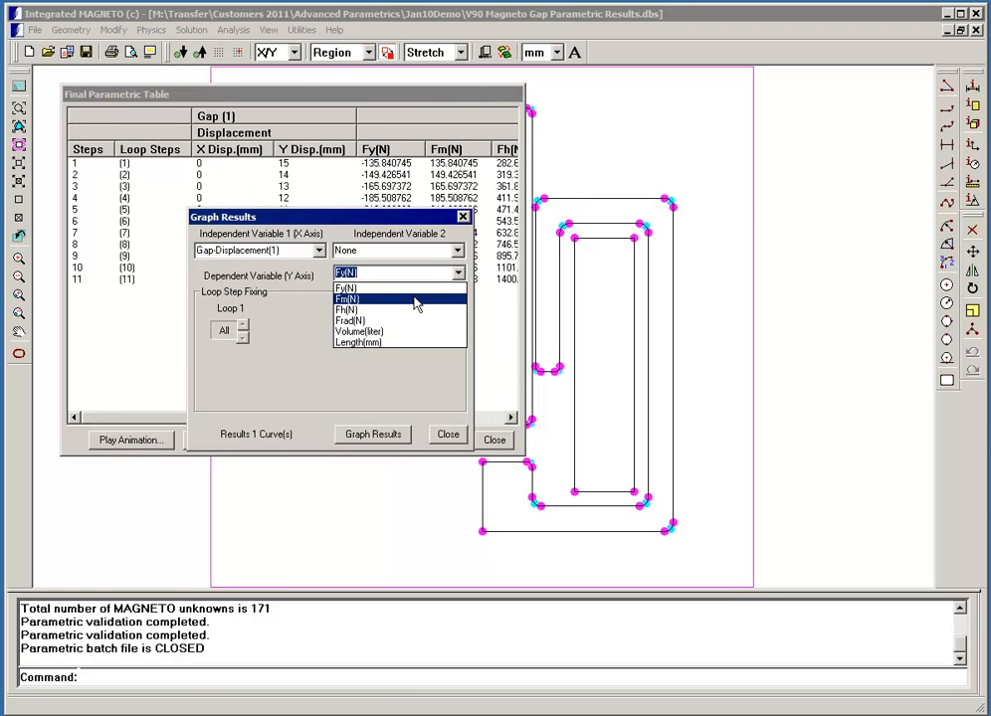
pyautogui.click(416, 301)
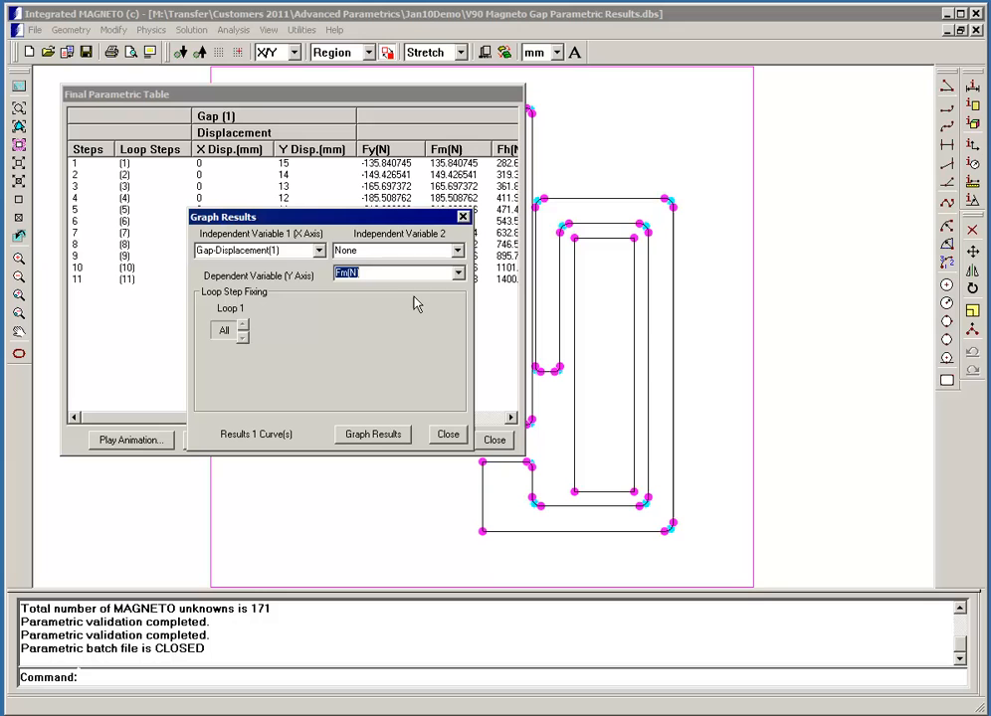
pyautogui.click(384, 437)
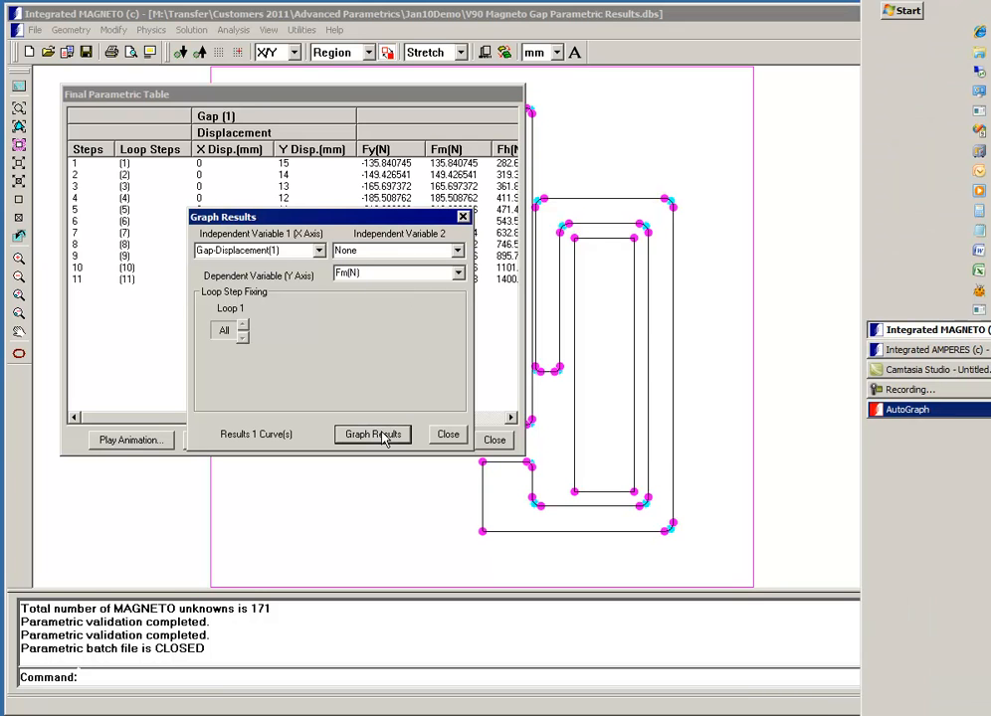
pyautogui.hotkey('alt', 'Tab')
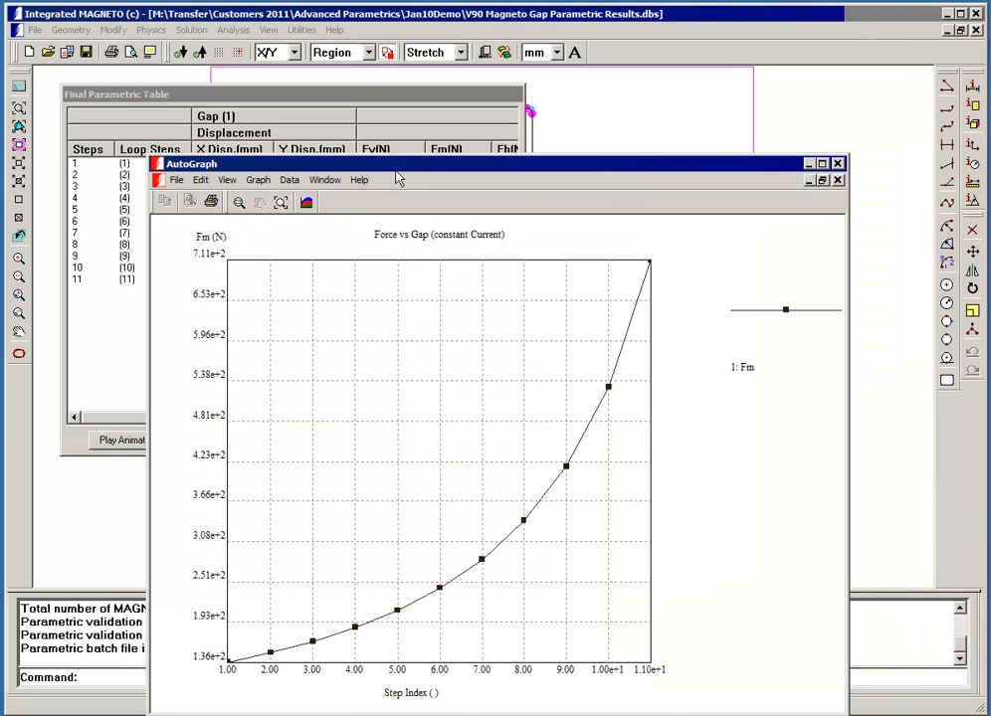
pyautogui.moveTo(398, 167); pyautogui.dragTo(371, 67)
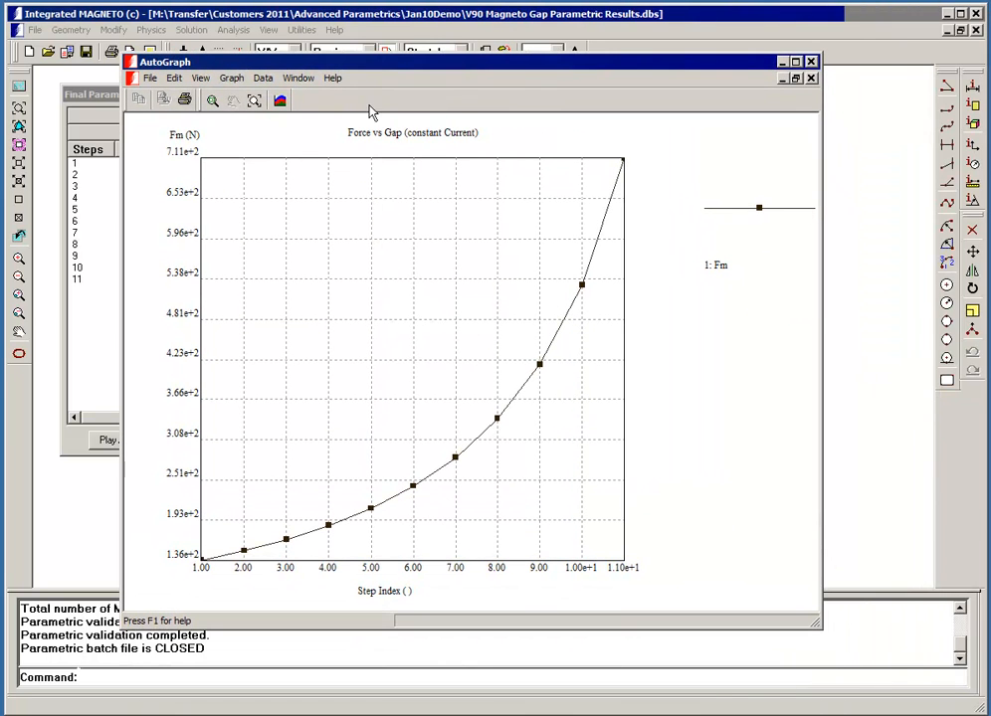
# Set the text size of the Force vs Gap graph to Largest
pyautogui.rightClick(364, 219)
pyautogui.moveTo(391, 257)
pyautogui.click(485, 255)
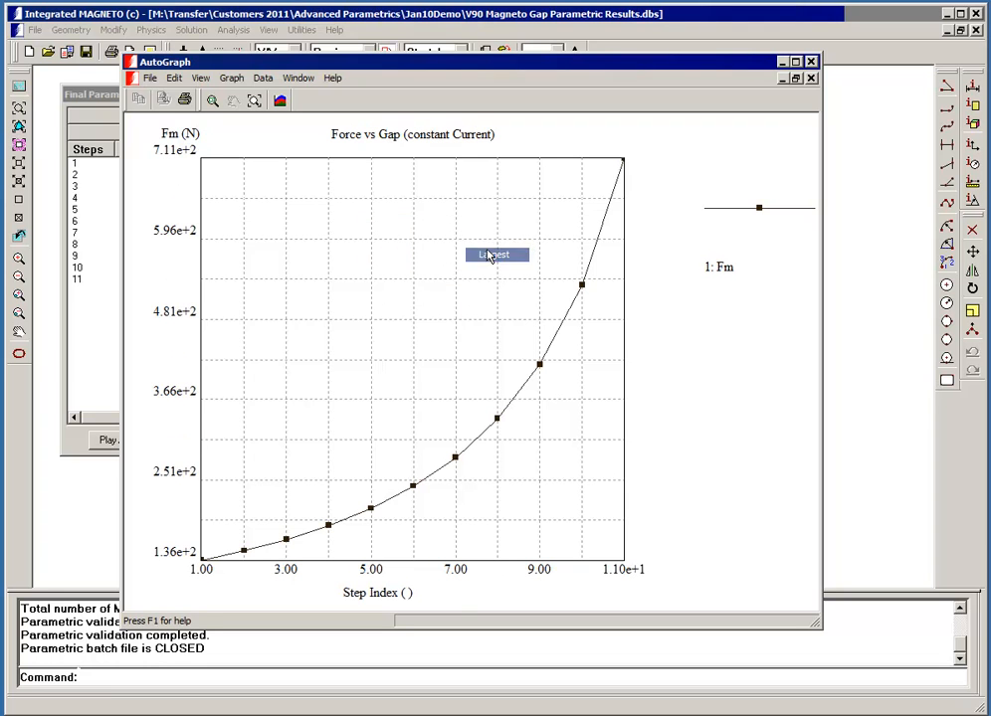
# Set the minimum of the graph's first Y axis scale to 0
pyautogui.rightClick(406, 257)
pyautogui.click(416, 261)
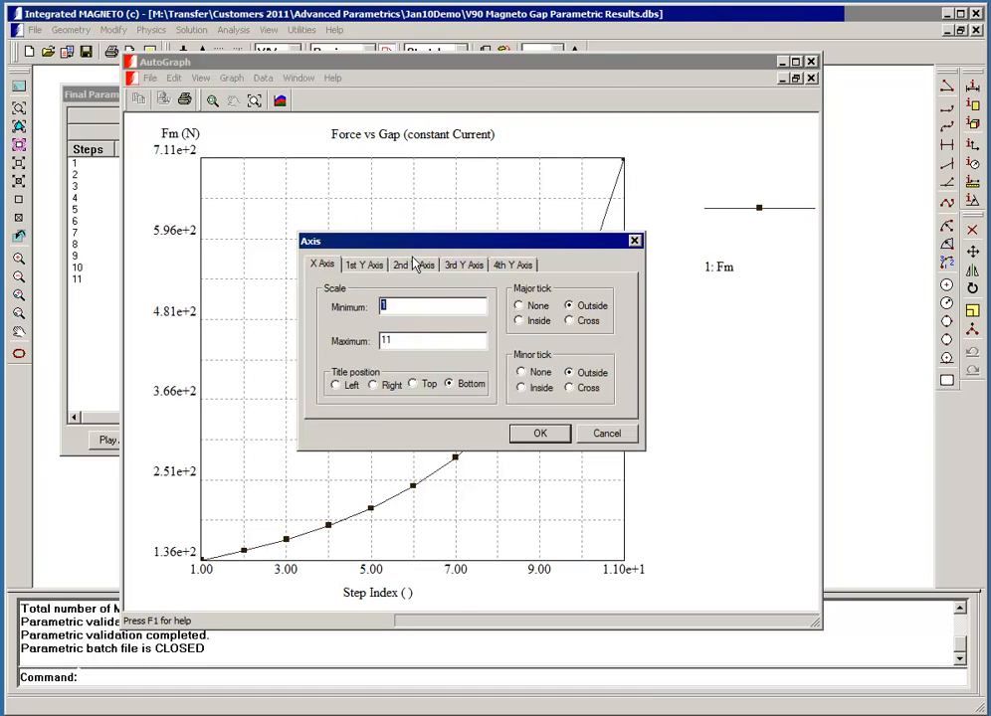
pyautogui.click(372, 267)
pyautogui.write('0')
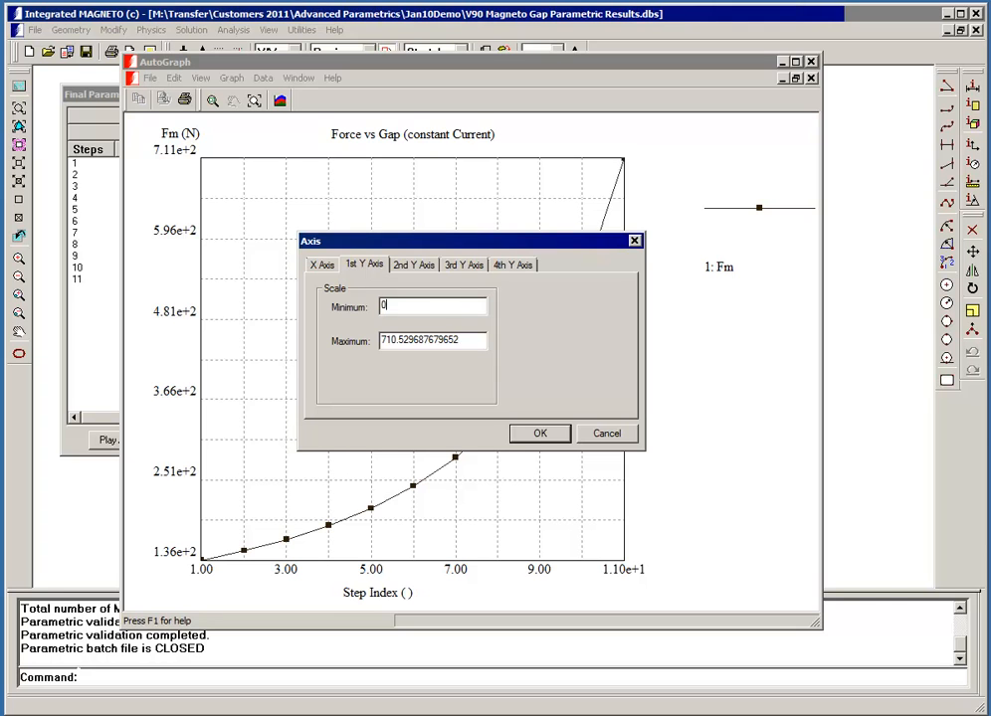
pyautogui.click(542, 434)
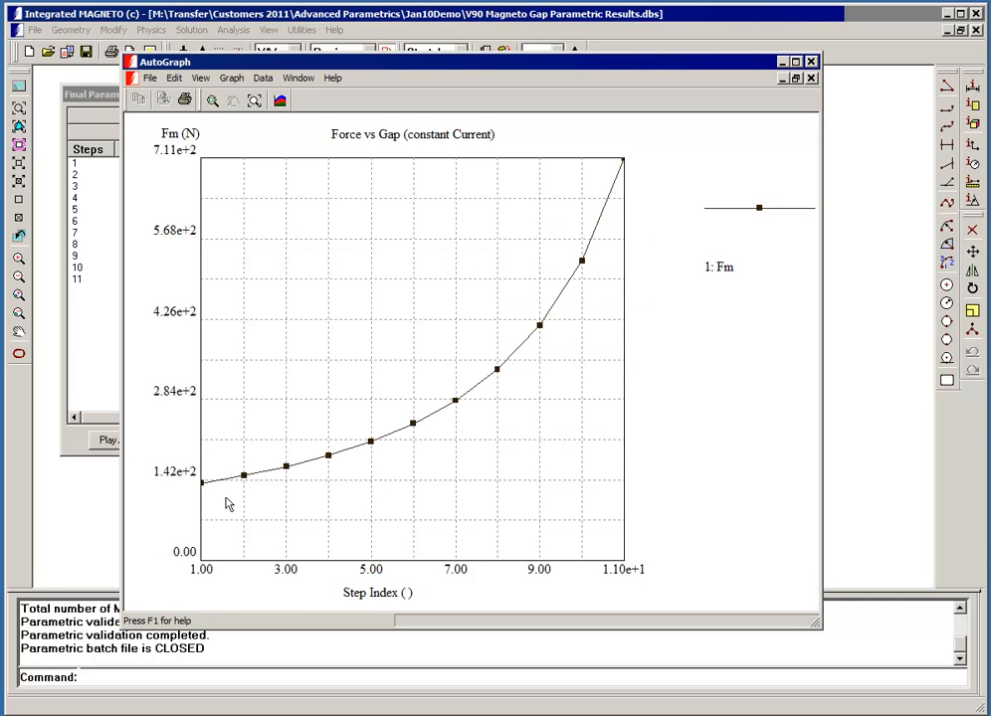
# Inspect both ends of the force curve, then close the graph, its setup dialog and the final parametric table
pyautogui.moveTo(203, 488)
pyautogui.moveTo(627, 156)
pyautogui.click(812, 62)
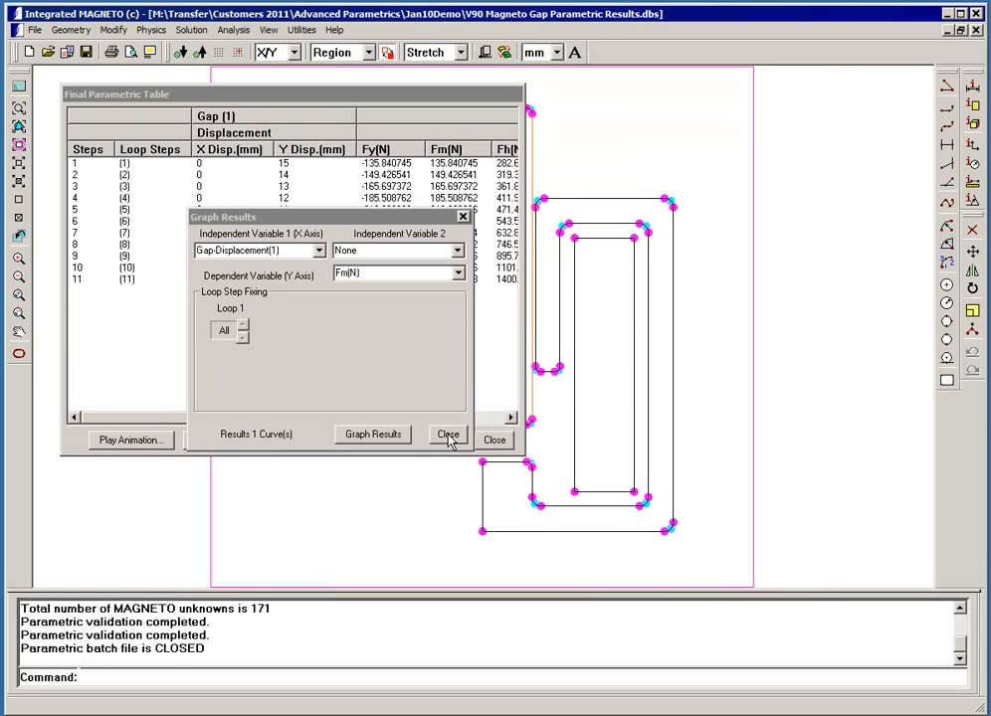
pyautogui.click(450, 436)
pyautogui.click(497, 439)
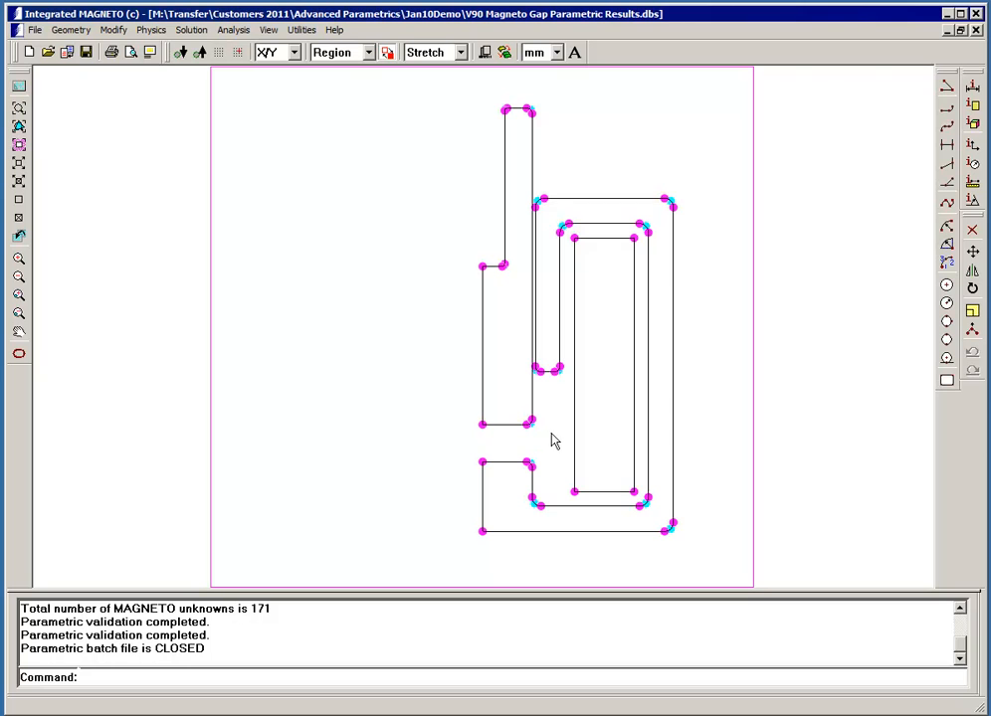
# Open the database V90 Magneto Size Parametric.dbs from the Jan10Demo folder
pyautogui.click(48, 53)
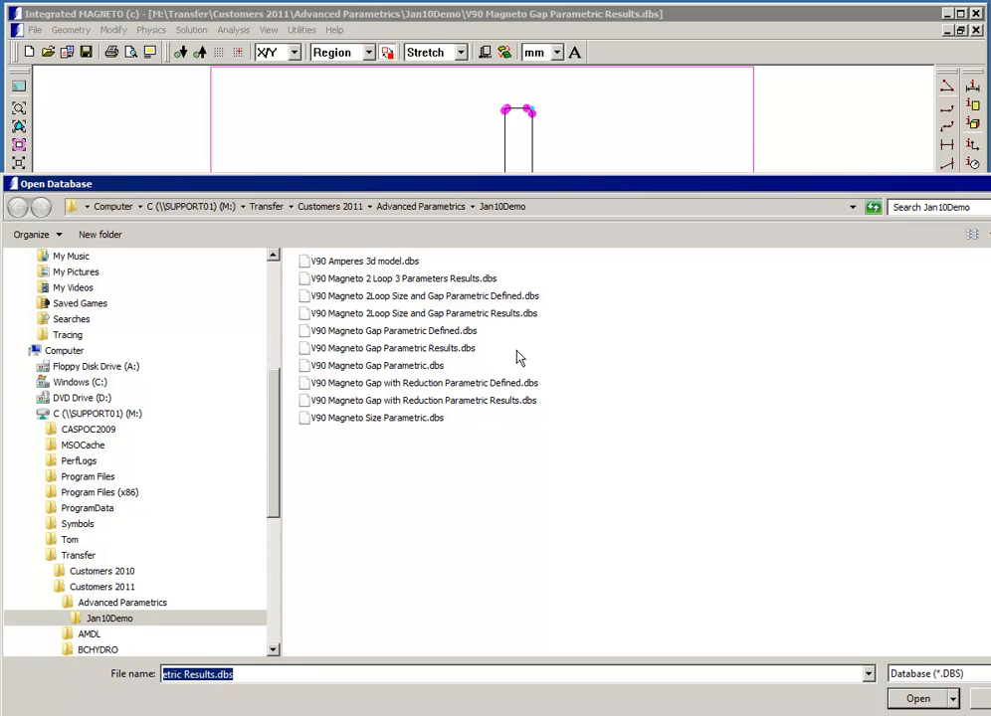
pyautogui.click(432, 419)
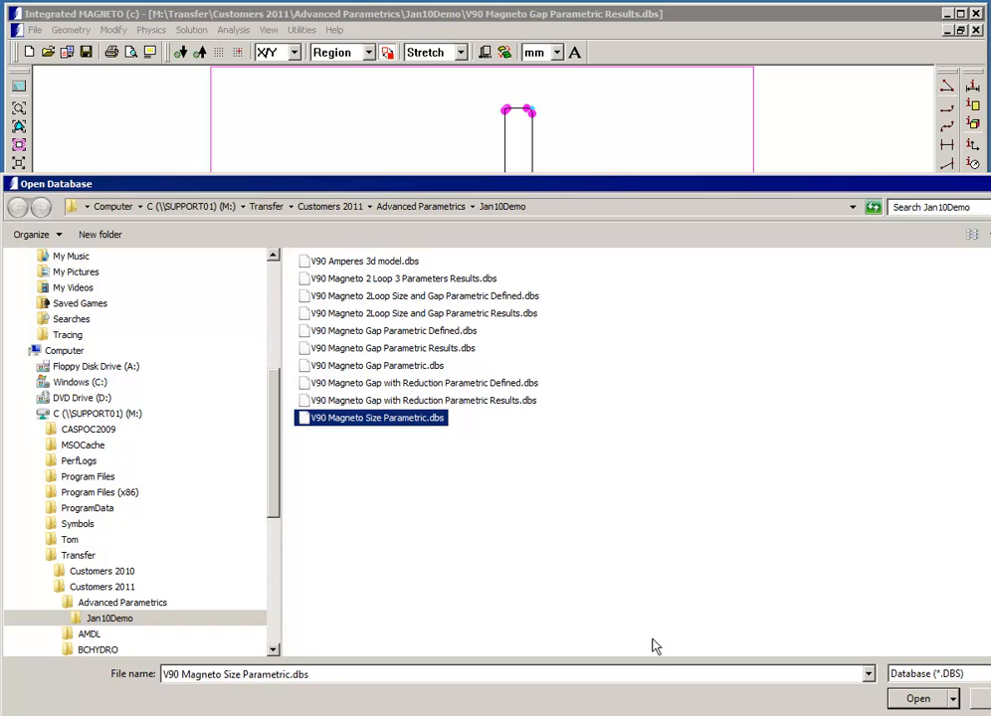
pyautogui.click(919, 699)
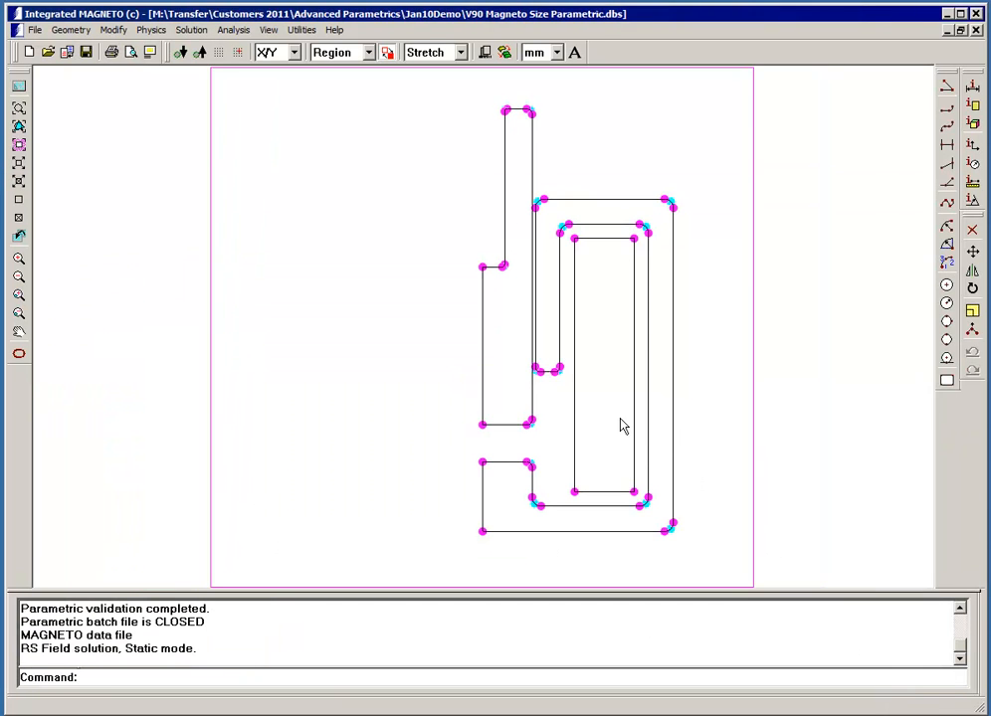
# Open the parametric setup, highlight the geometry of the Size displacement parameter and expand its table of steps
pyautogui.click(192, 30)
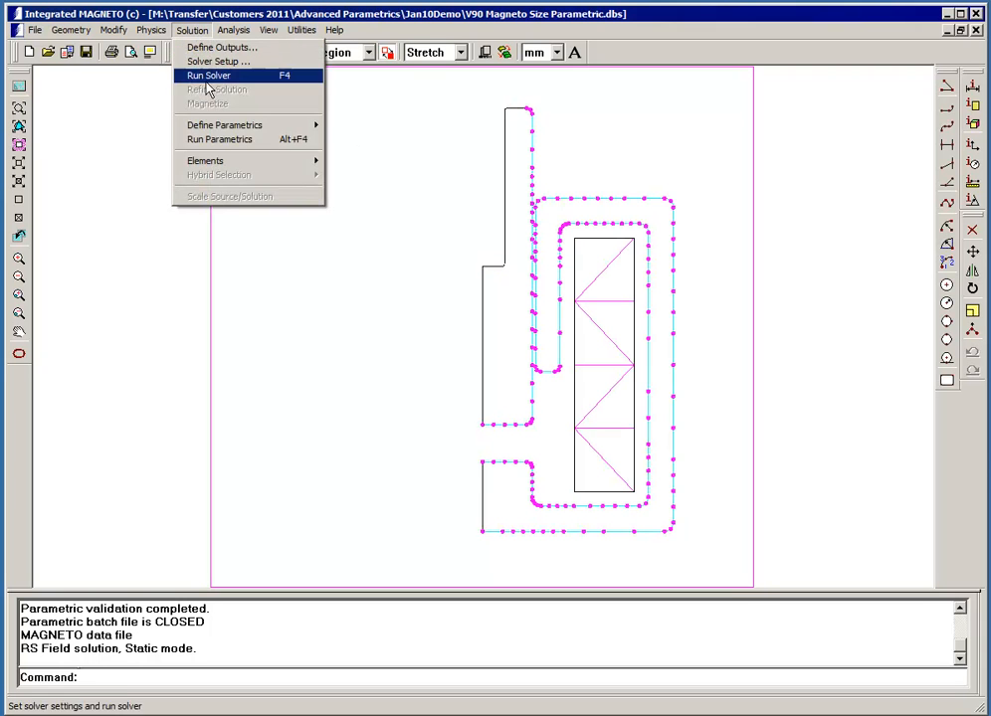
pyautogui.moveTo(223, 128)
pyautogui.click(366, 126)
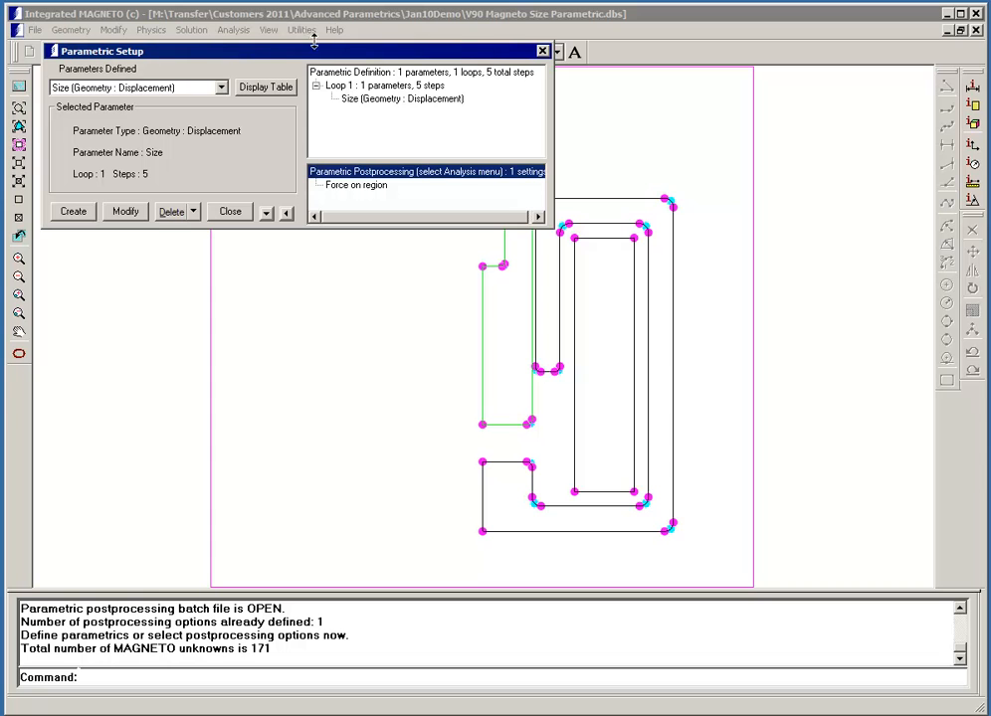
pyautogui.click(348, 100)
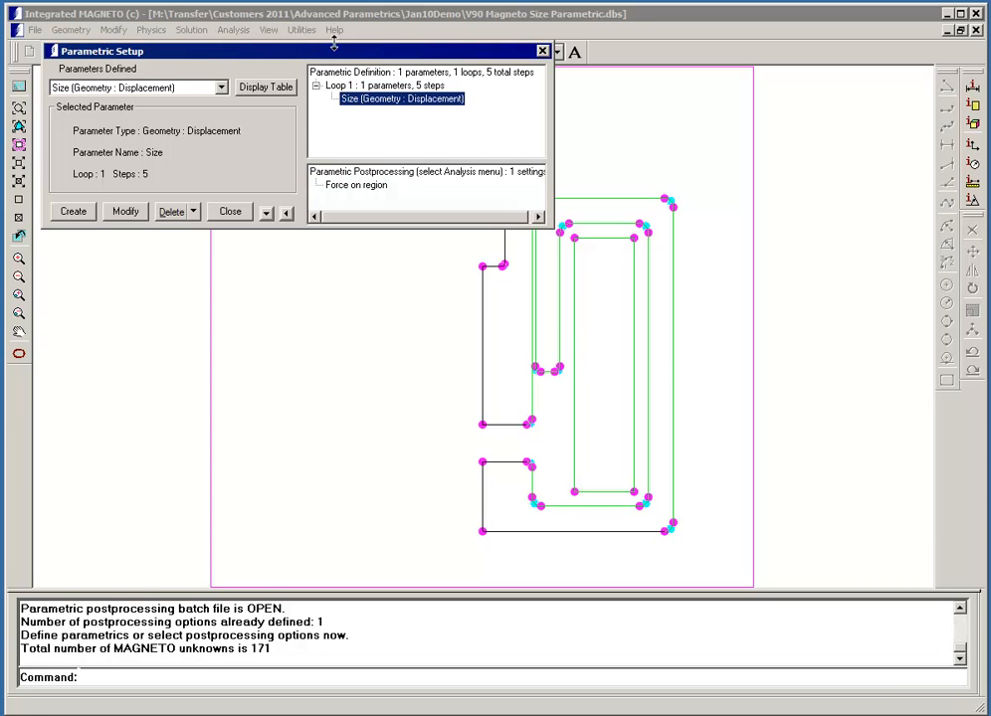
pyautogui.moveTo(333, 56); pyautogui.dragTo(321, 564)
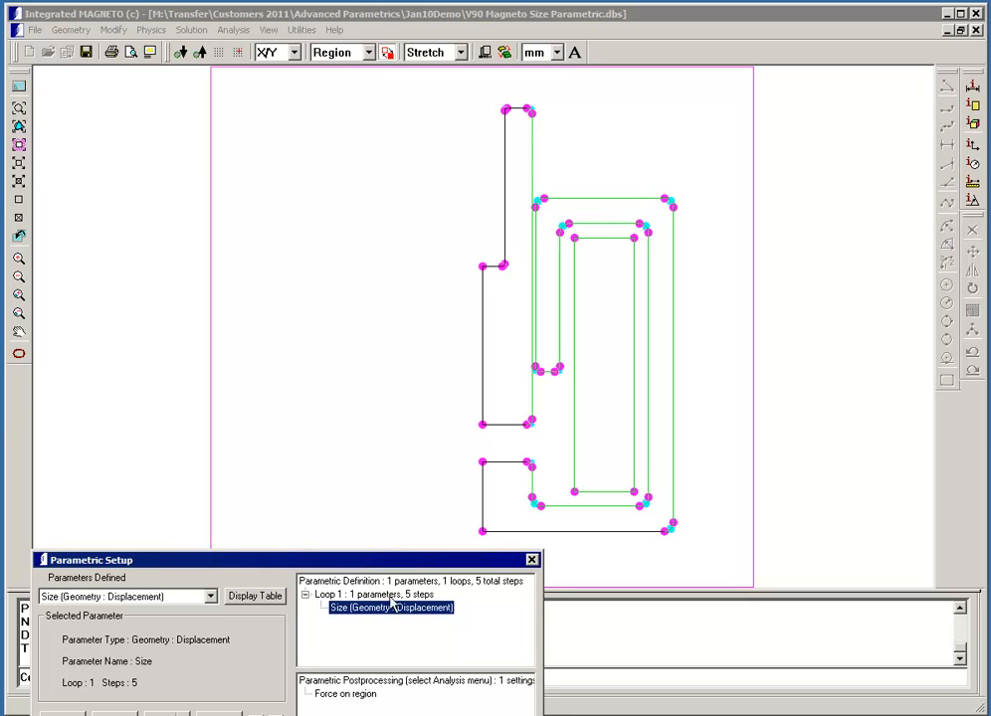
pyautogui.moveTo(241, 562); pyautogui.dragTo(267, 247)
pyautogui.click(284, 410)
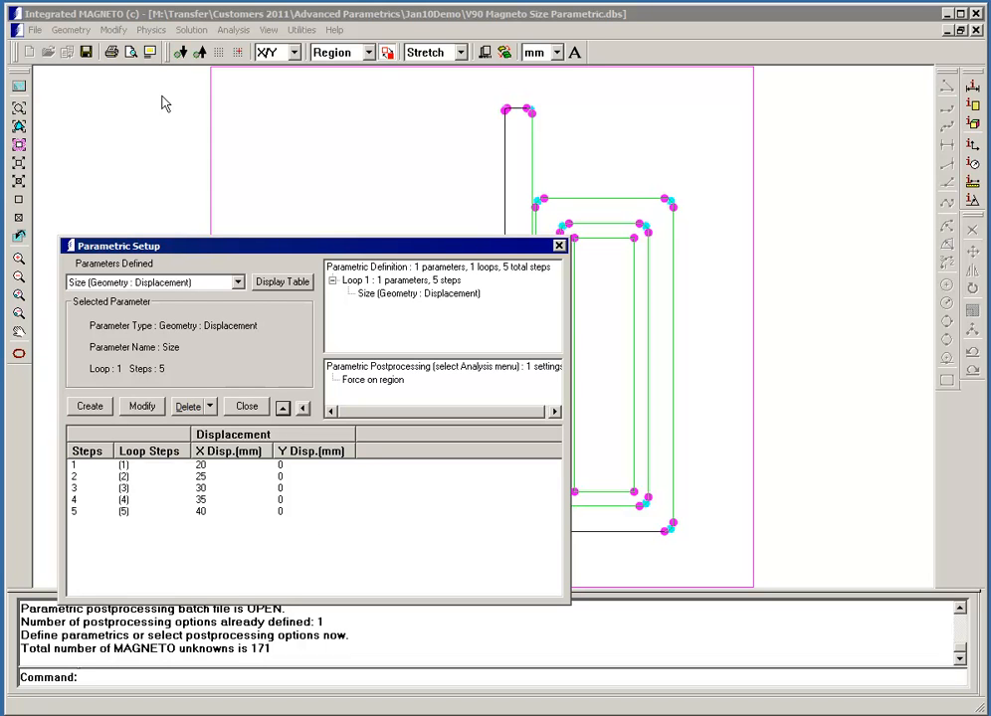
# Validate the parametric definition and select the Size displacement parameter in Loop 1 to highlight its geometry
pyautogui.click(189, 31)
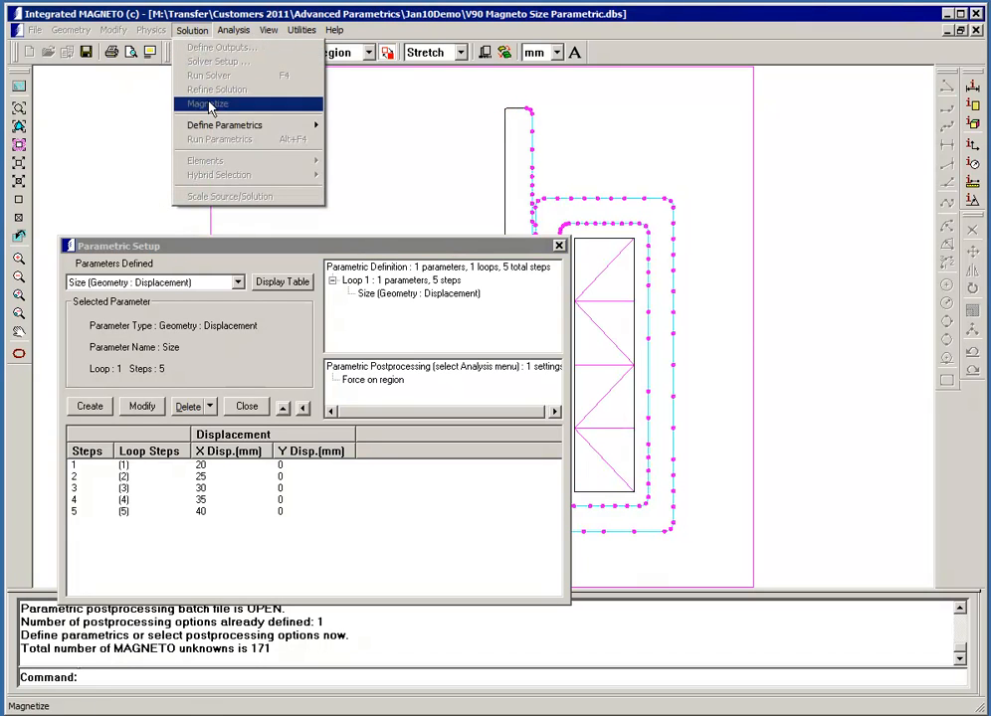
pyautogui.moveTo(244, 126)
pyautogui.click(373, 140)
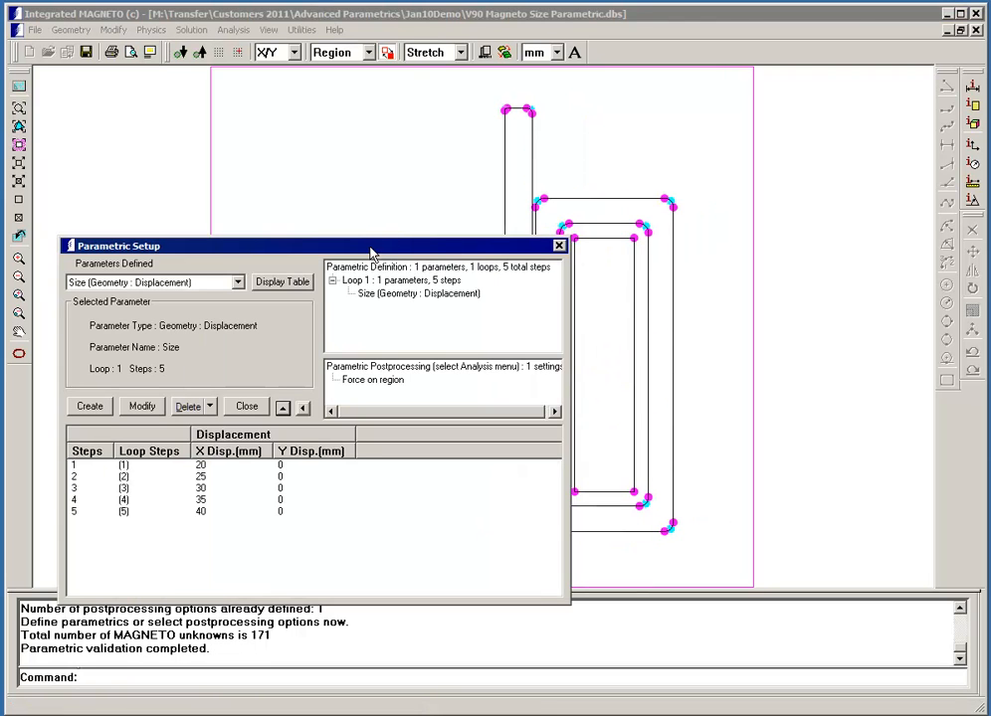
pyautogui.moveTo(372, 251); pyautogui.dragTo(355, 162)
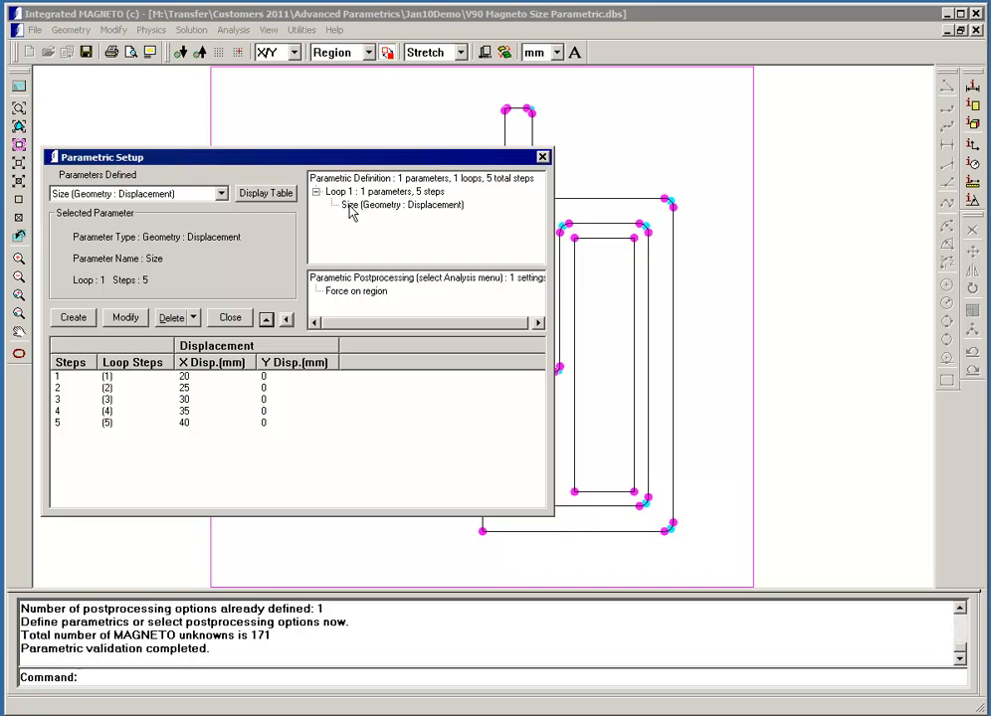
pyautogui.click(351, 206)
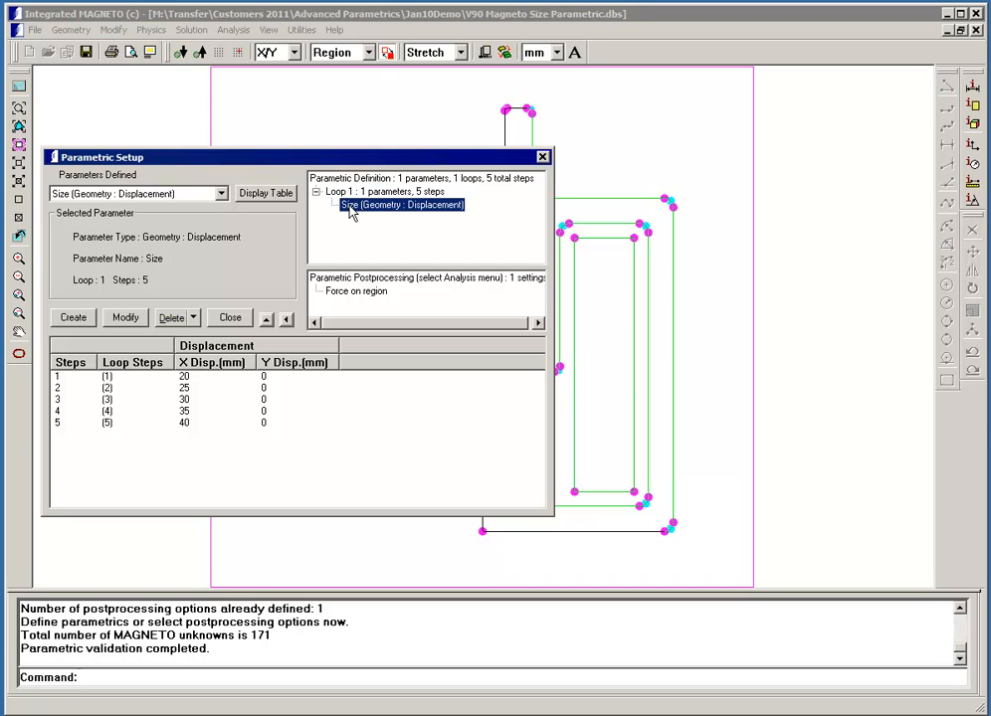